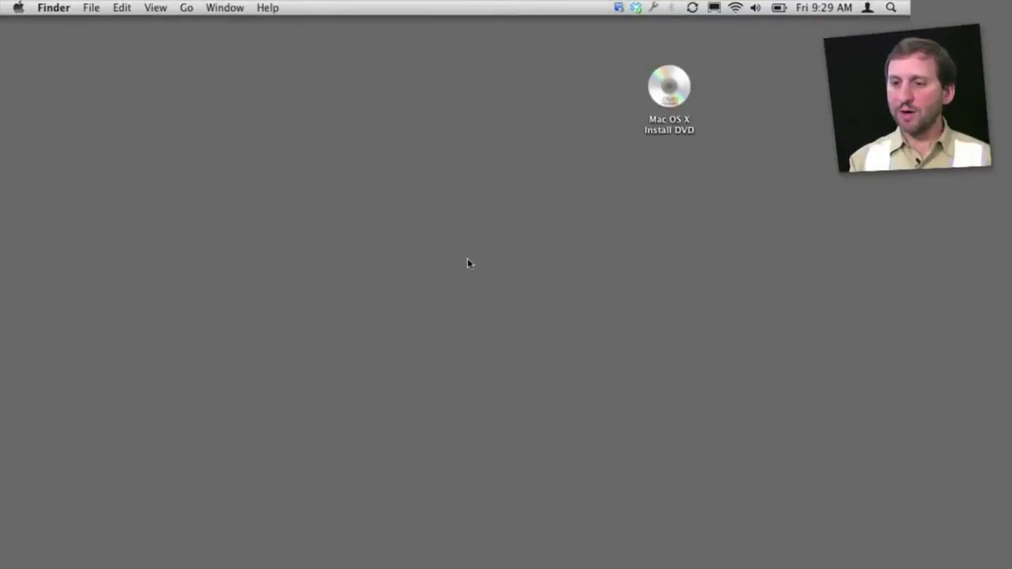
- Open the Optional Installs package from the Mac OS X Install DVD and look through the individual packages under Applications
double_click(666, 101)
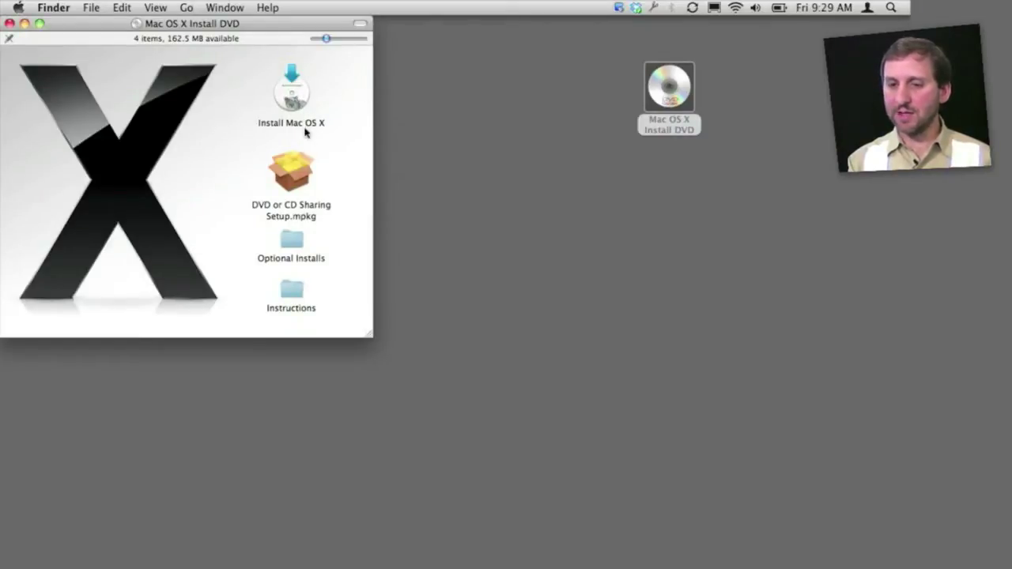
double_click(297, 242)
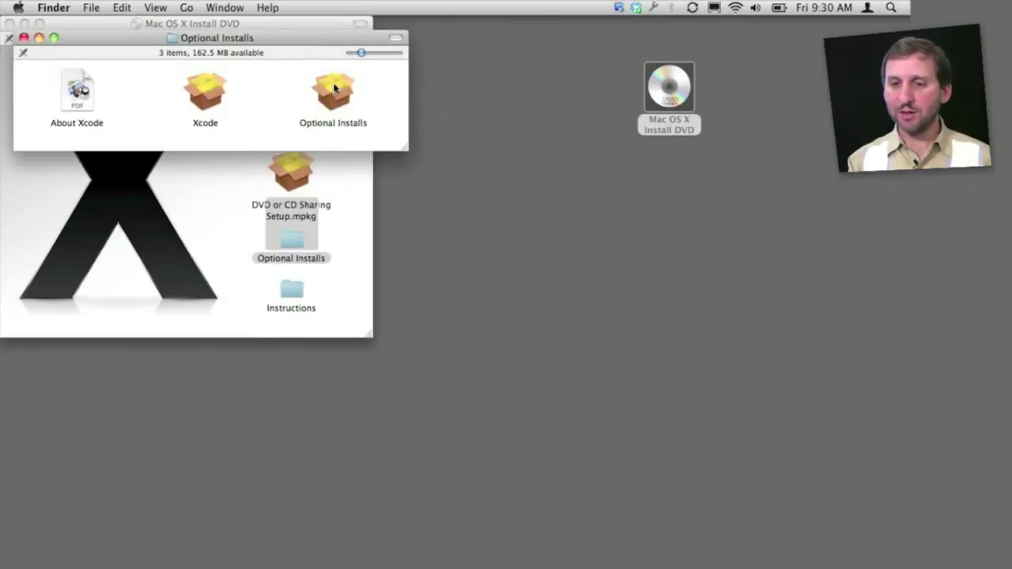
double_click(334, 89)
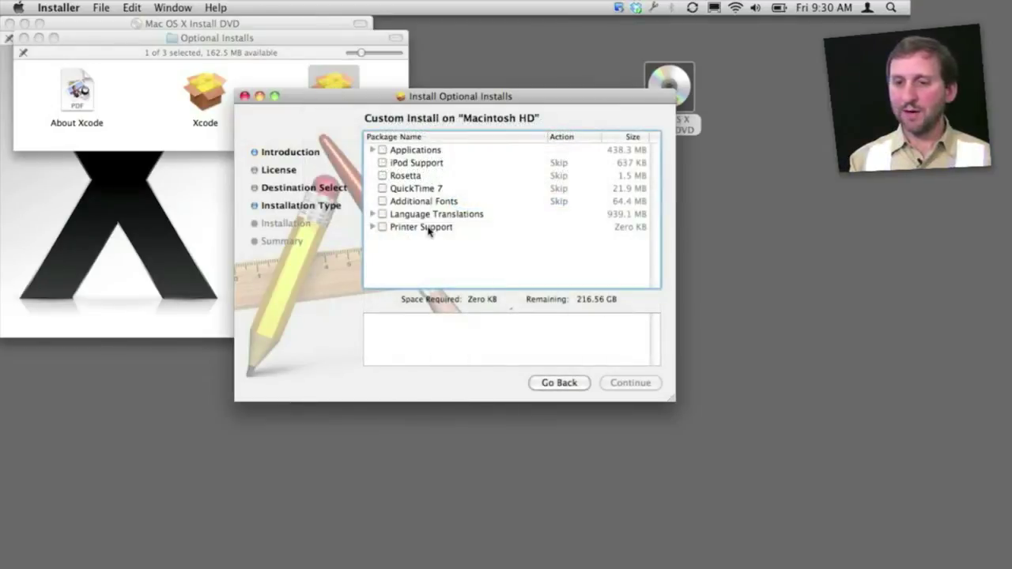
left_click(373, 151)
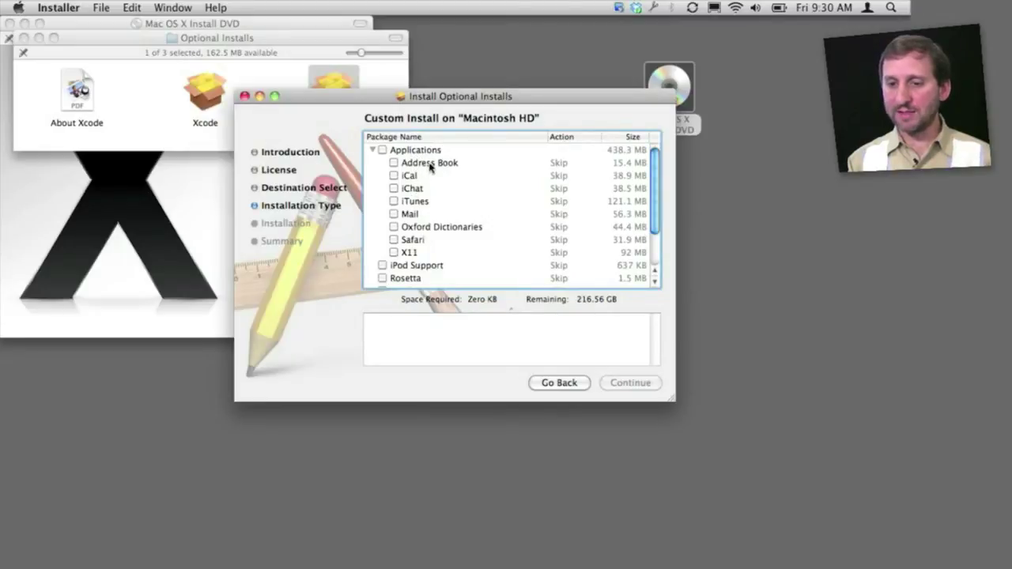
left_click_drag(659, 198, 656, 253)
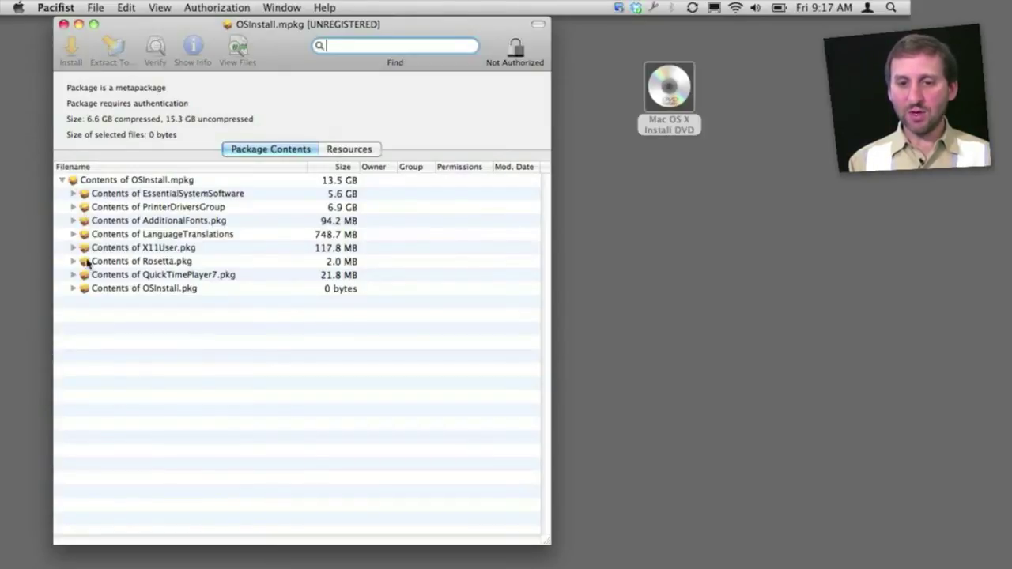
- In Pacifist, expand EssentialSystemSoftware to the Applications folder of Essentials.pkg and look at TextEdit.app, Stickies.app and Preview.app
left_click(74, 194)
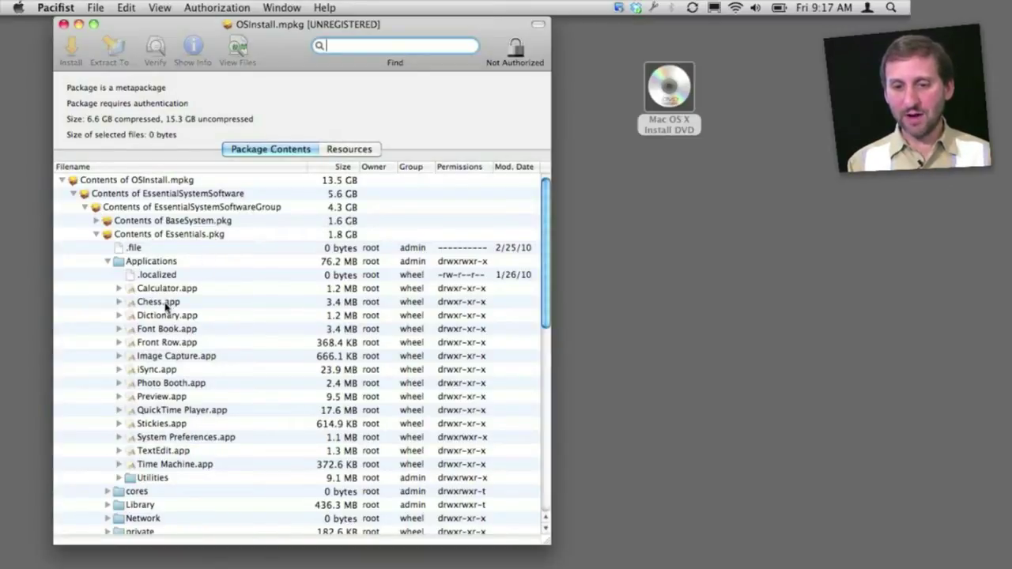
left_click(163, 368)
left_click(164, 451)
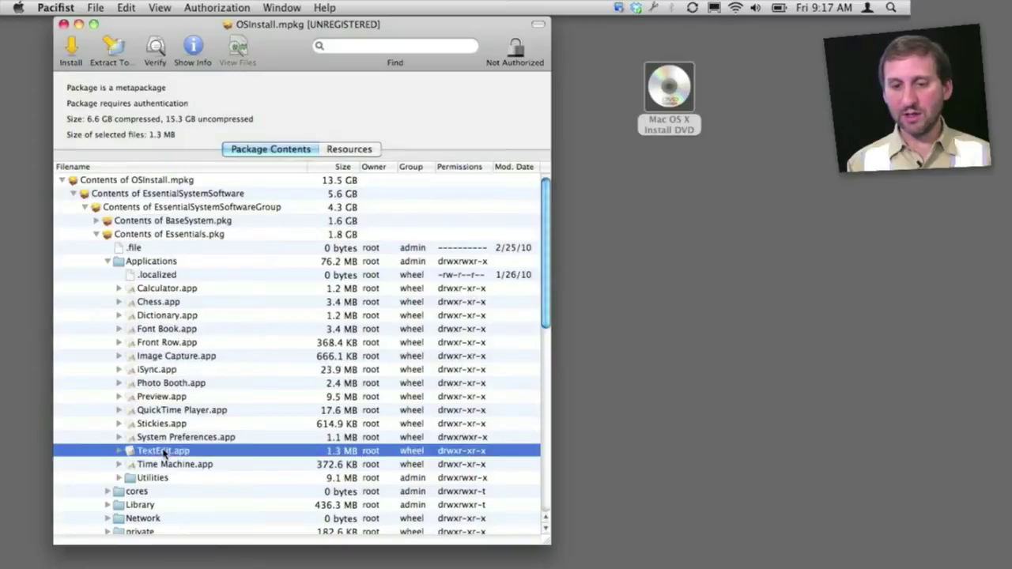
left_click(157, 424)
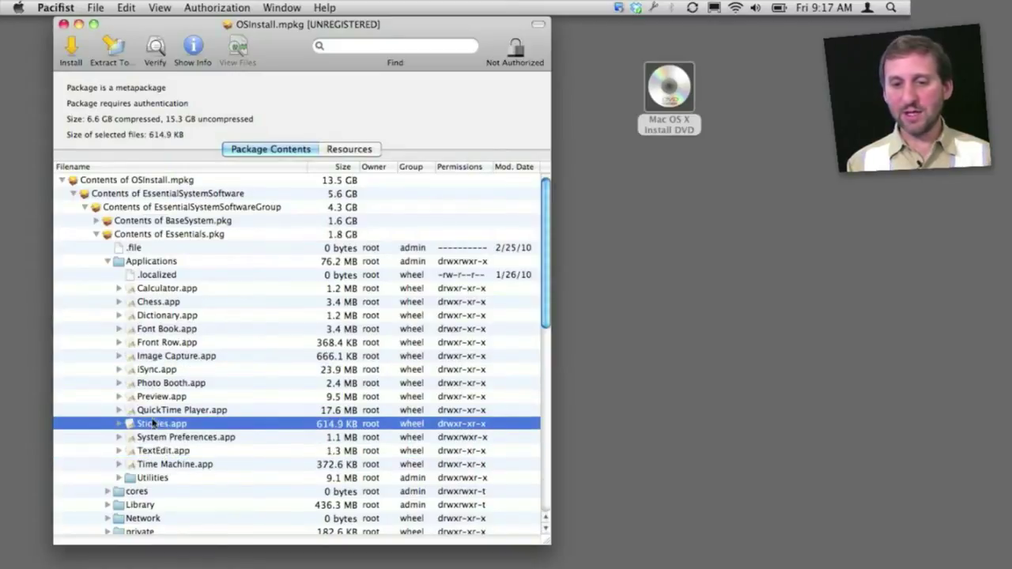
left_click(157, 397)
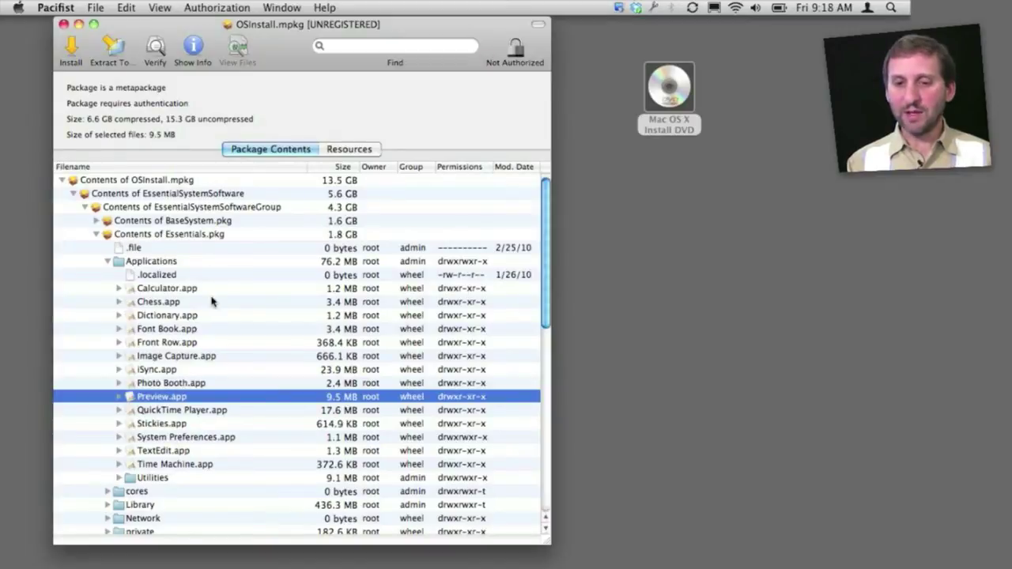
- Search the package for TextEdit.app and compare where the first two results are located in the contents tree
left_click(365, 54)
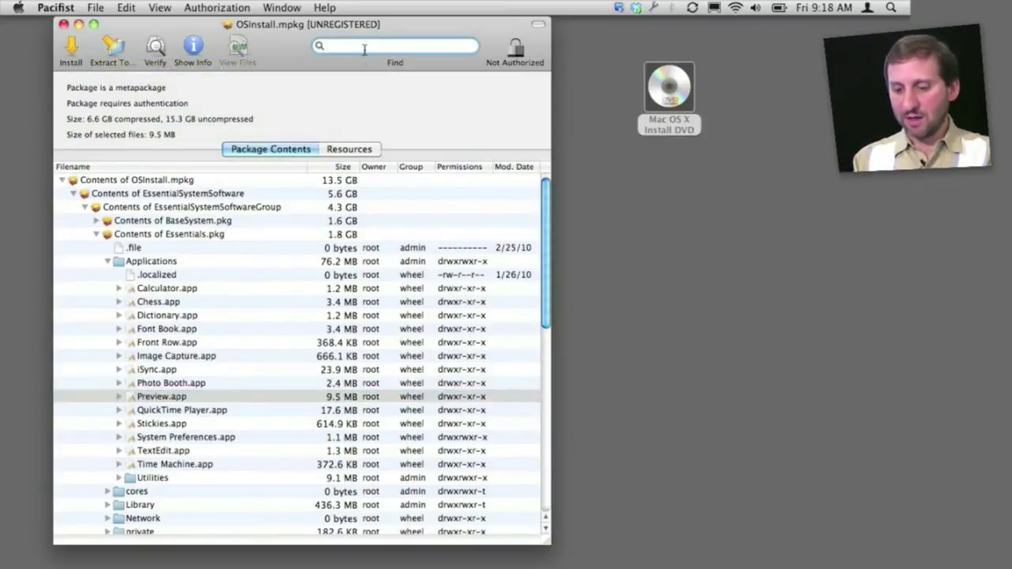
type("TextEd")
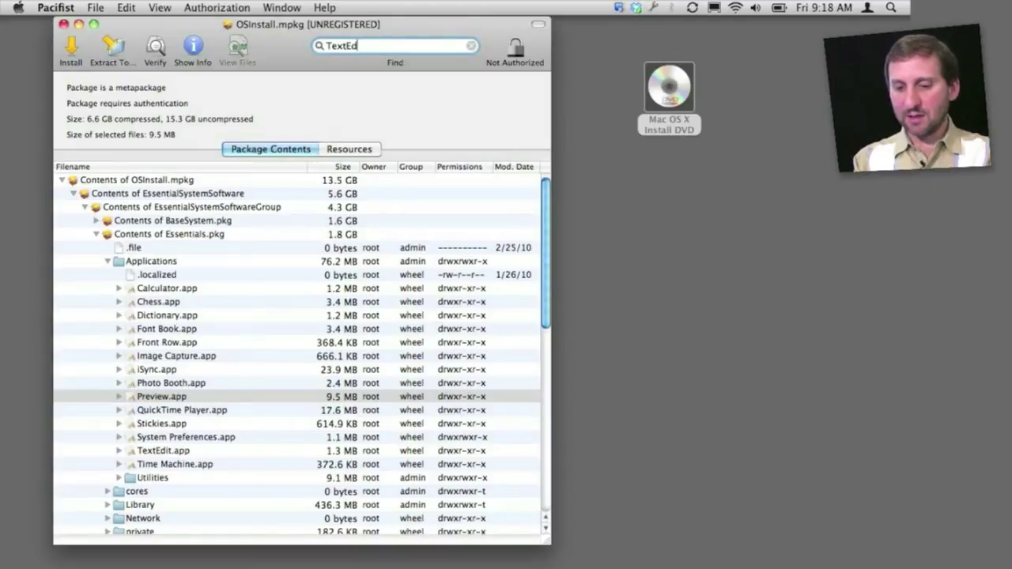
type("it.app")
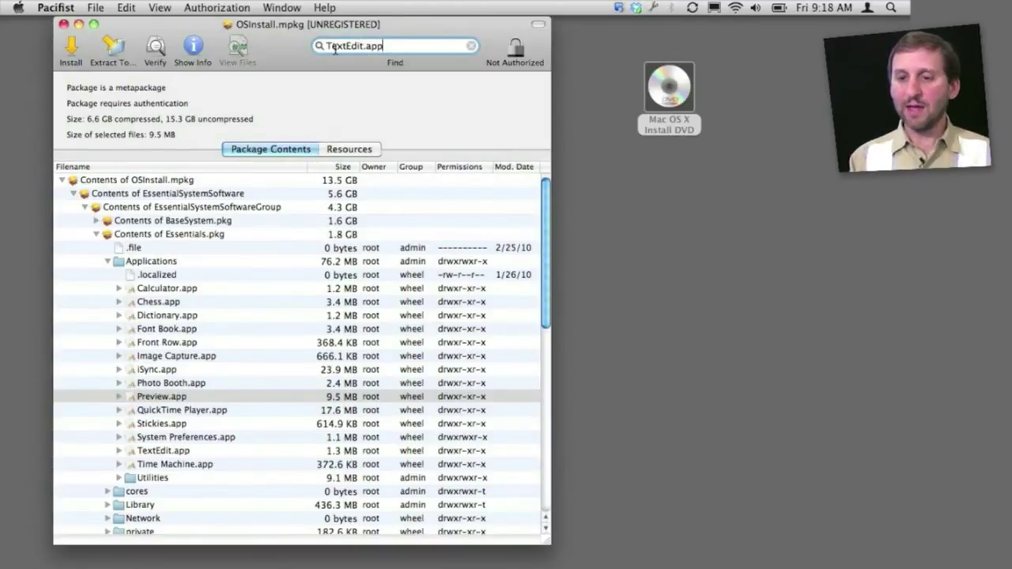
key("Return")
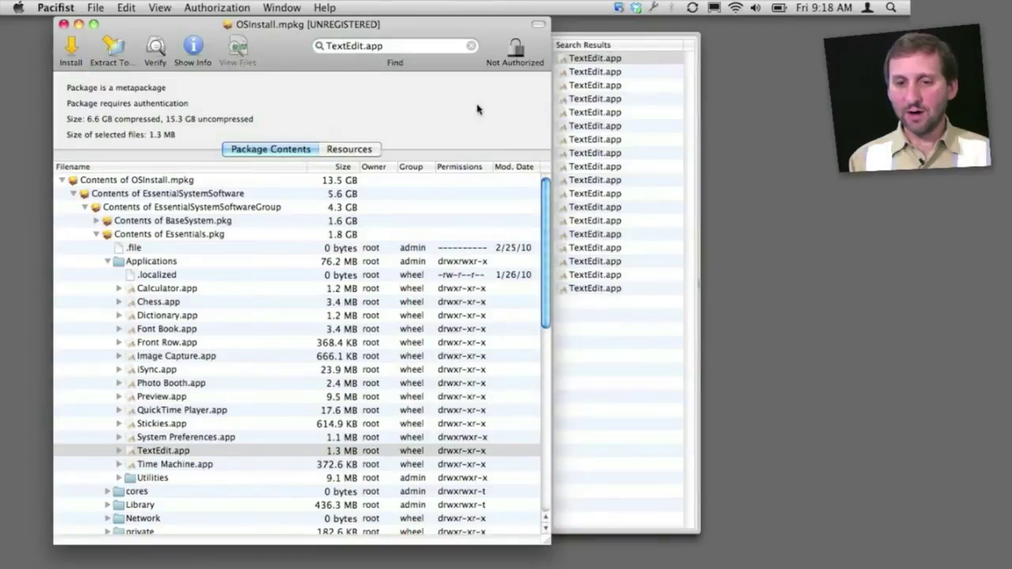
left_click(583, 72)
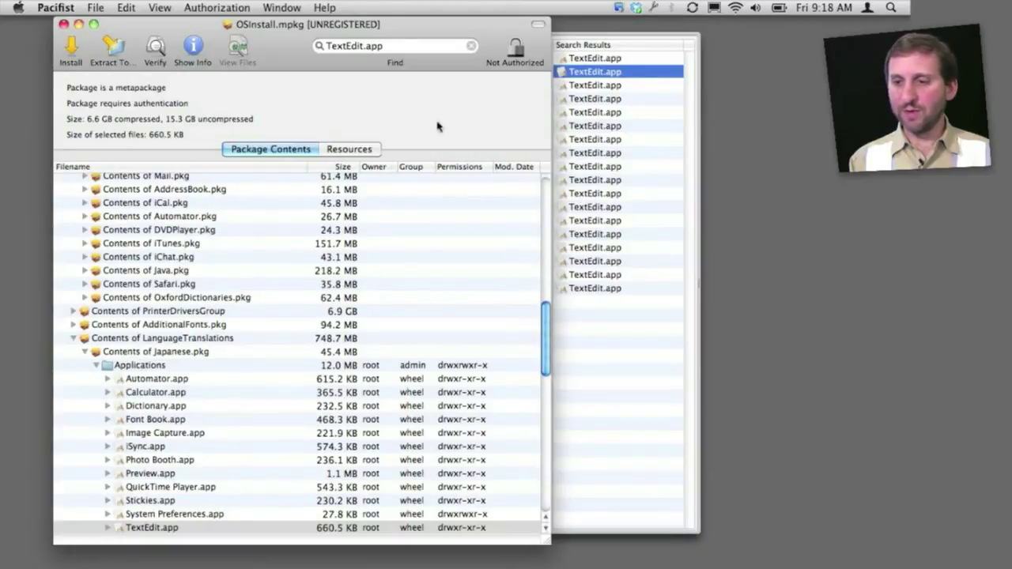
left_click(595, 59)
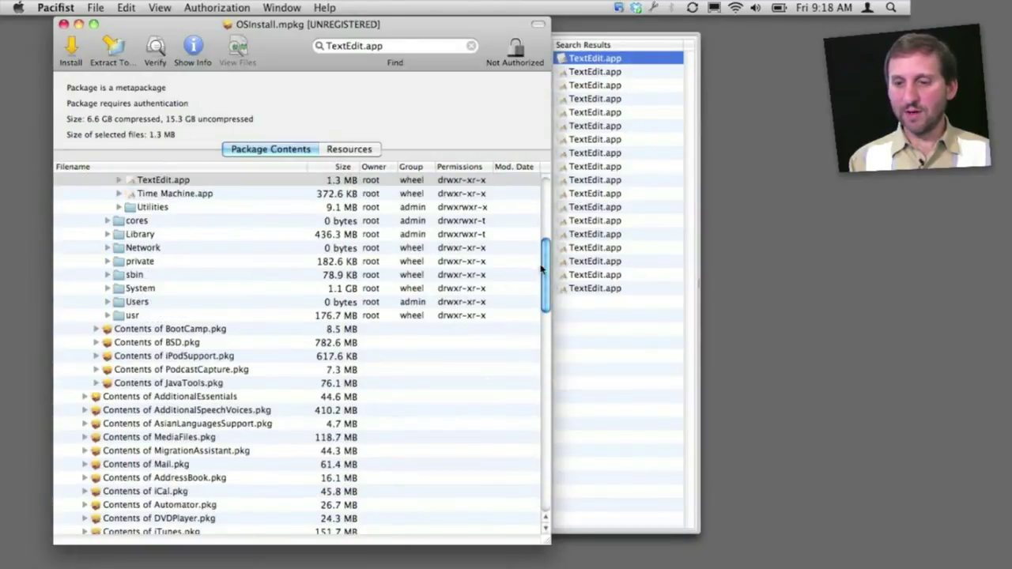
left_click_drag(542, 272, 541, 205)
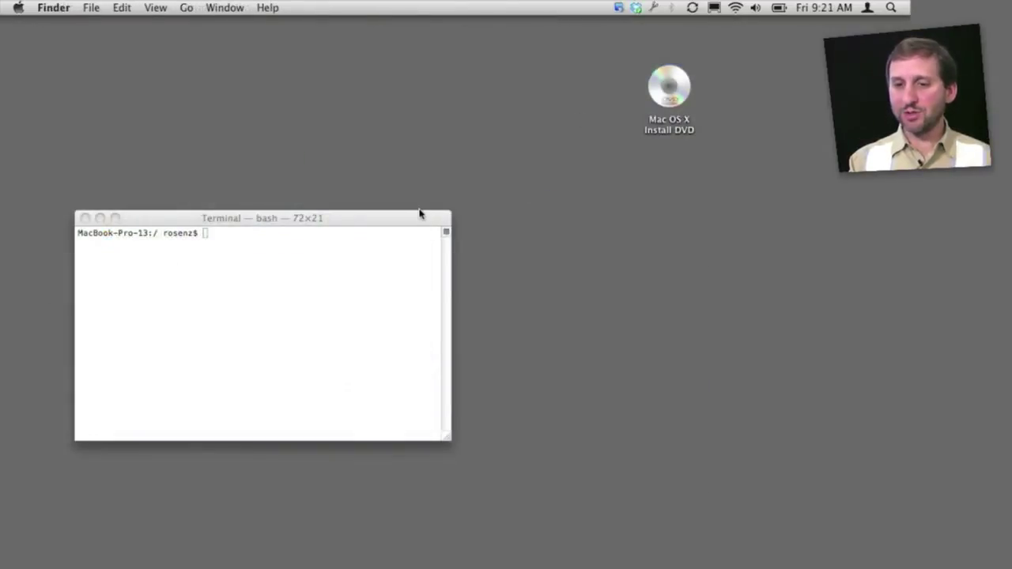
- In Terminal, change the directory to /Volumes/Mac\ OS\ X\ Install\ DVD and list its contents with ls
left_click(325, 269)
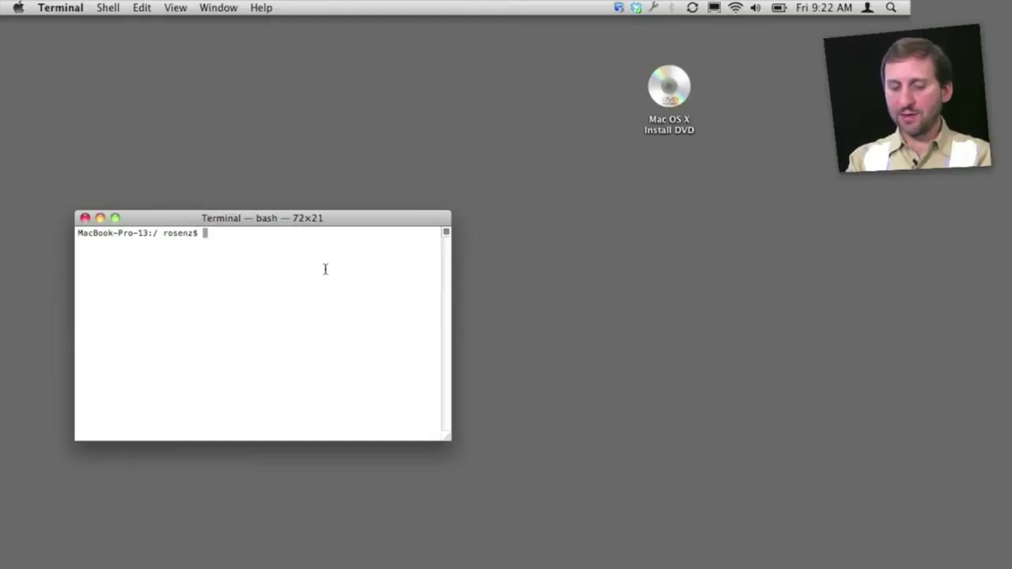
type("cd")
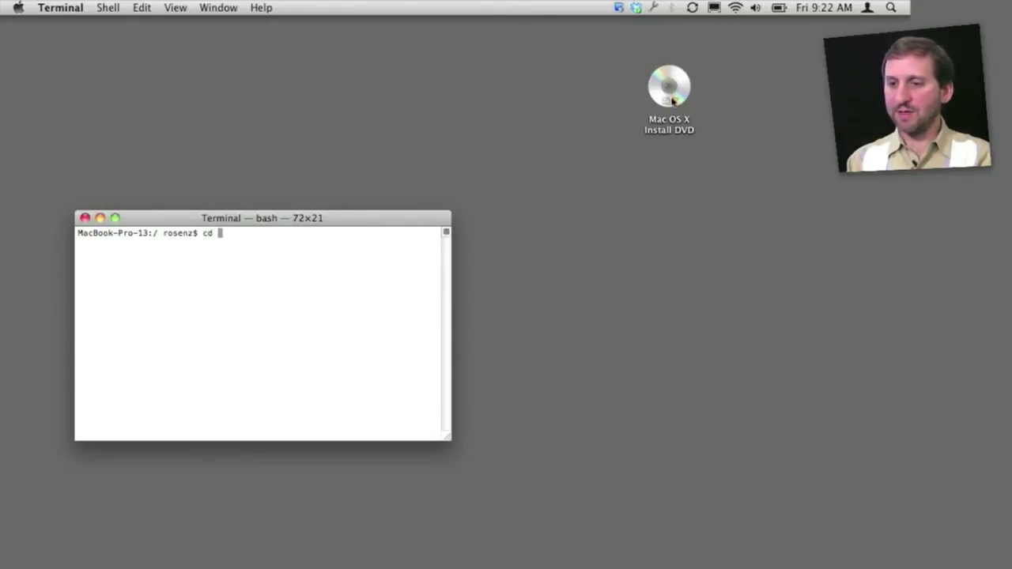
left_click_drag(671, 103, 324, 237)
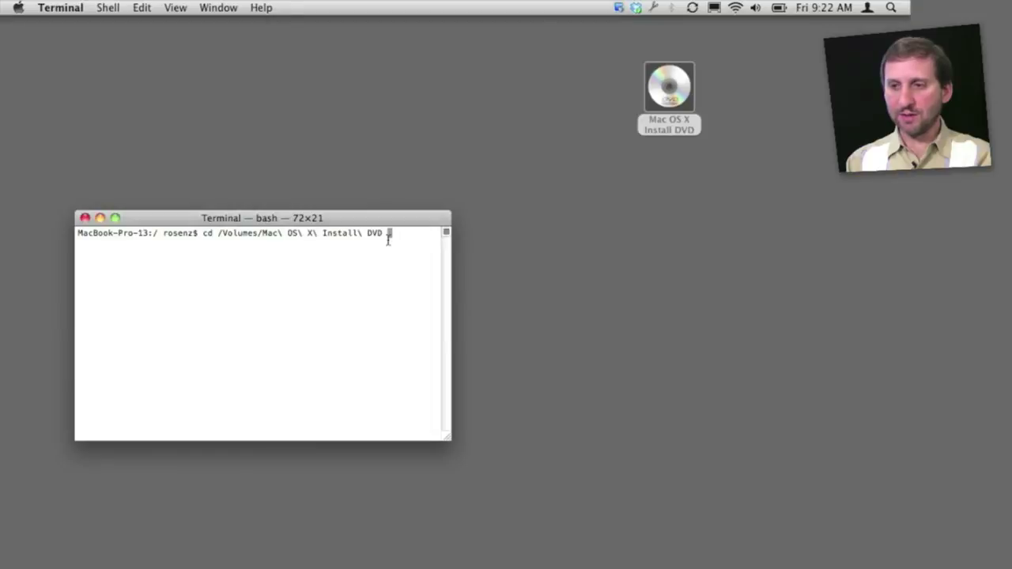
key("Return")
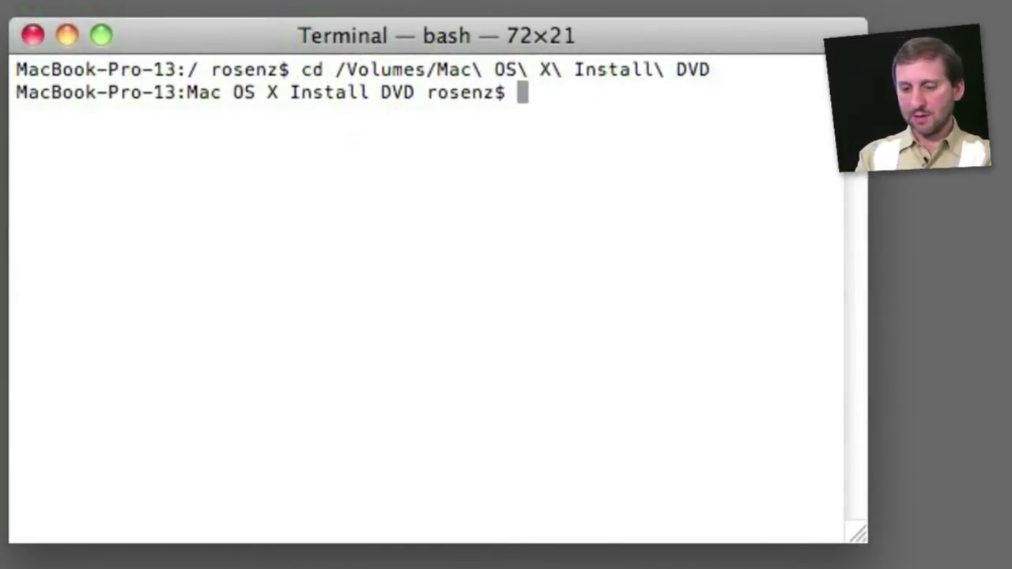
type("ls")
key("Return")
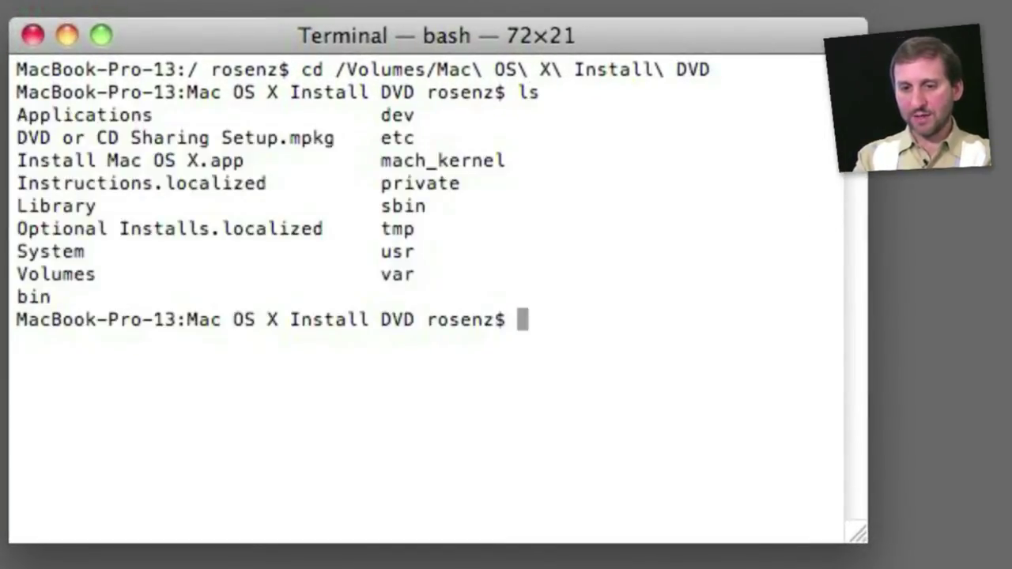
- Change into the DVD's system directory with cd system and list its contents
type("cd sys")
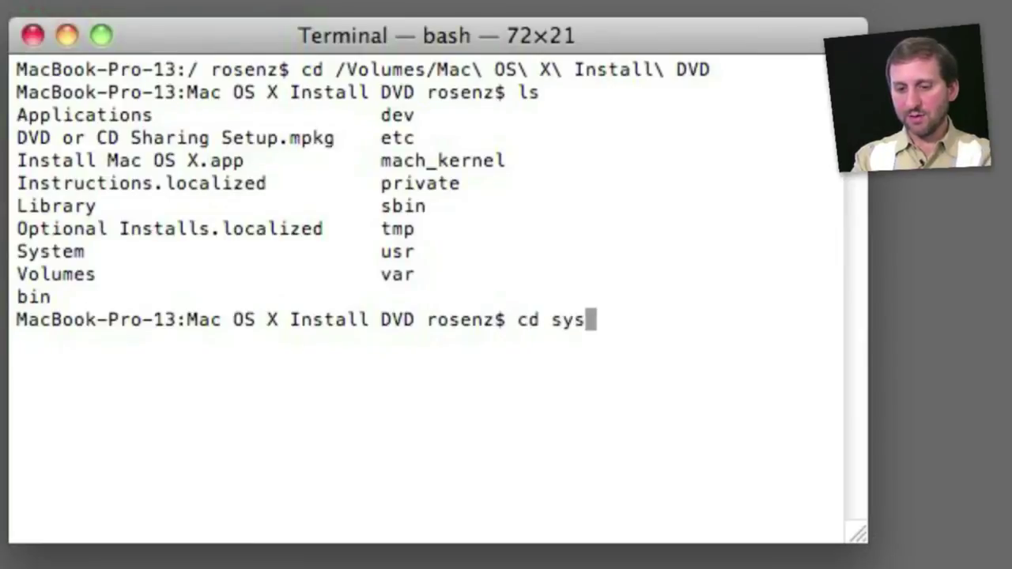
type("tem")
key("Return")
type("ls")
key("Return")
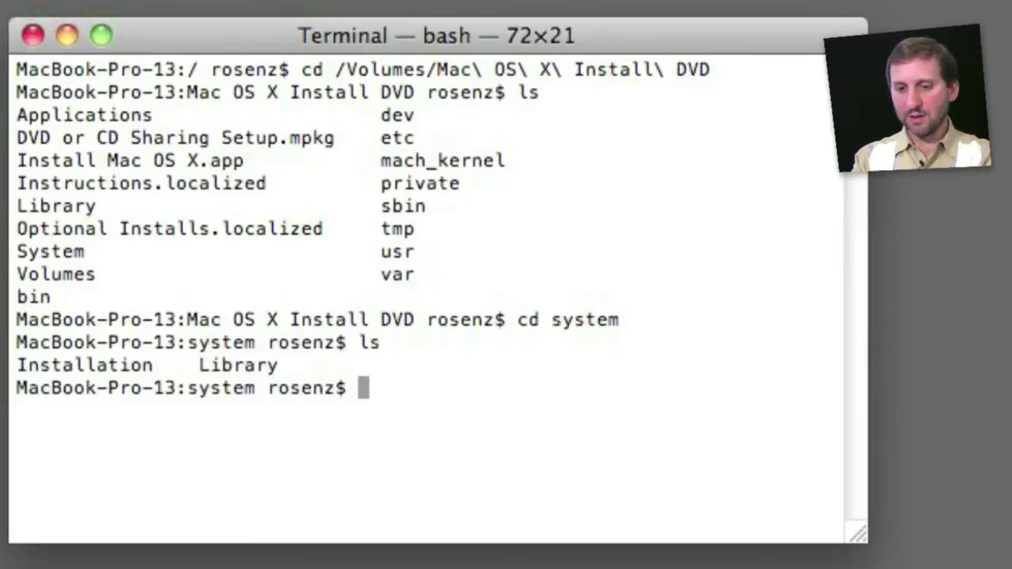
- Change into the Installation/ directory and list its contents with ls
type("cd Ins")
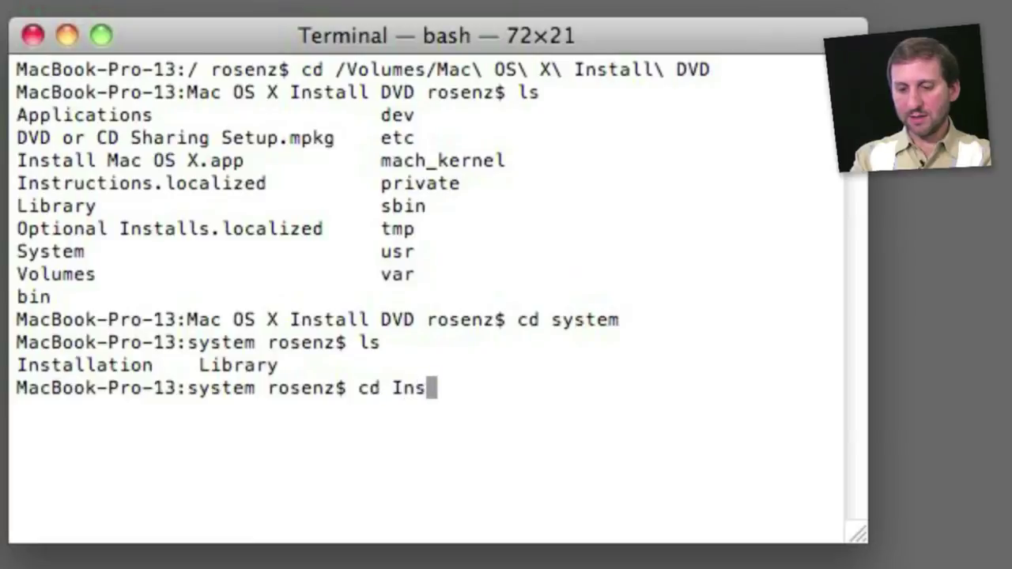
type("tall")
key("Tab")
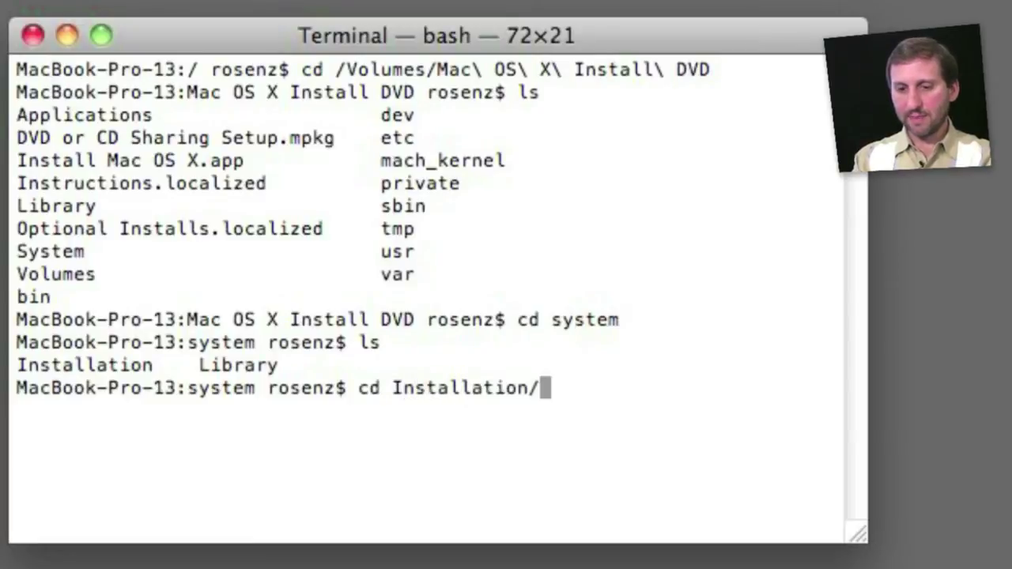
key("Return")
type("ls")
key("Return")
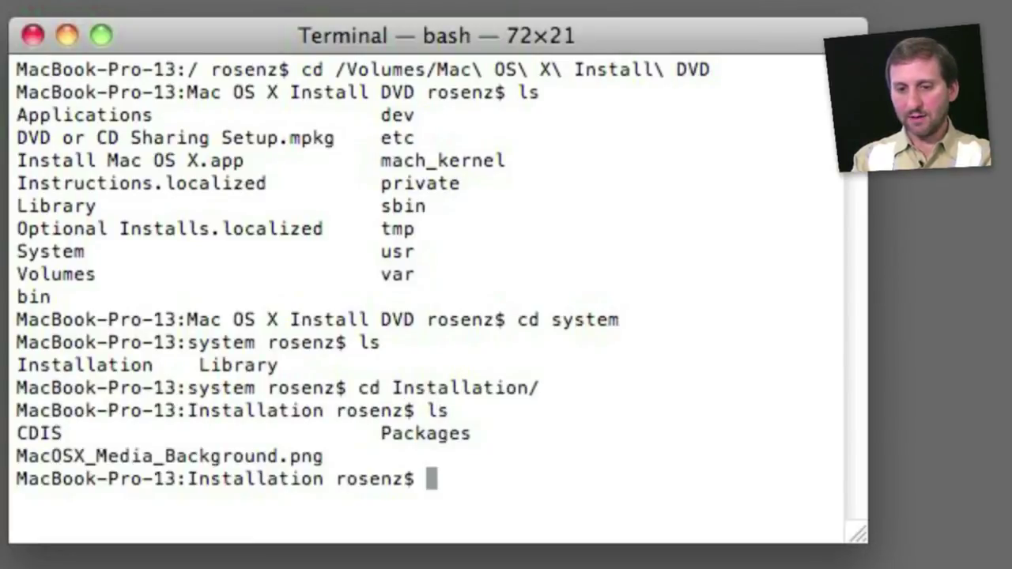
- Change into the Packages directory and list all the package files it contains
type("cd ")
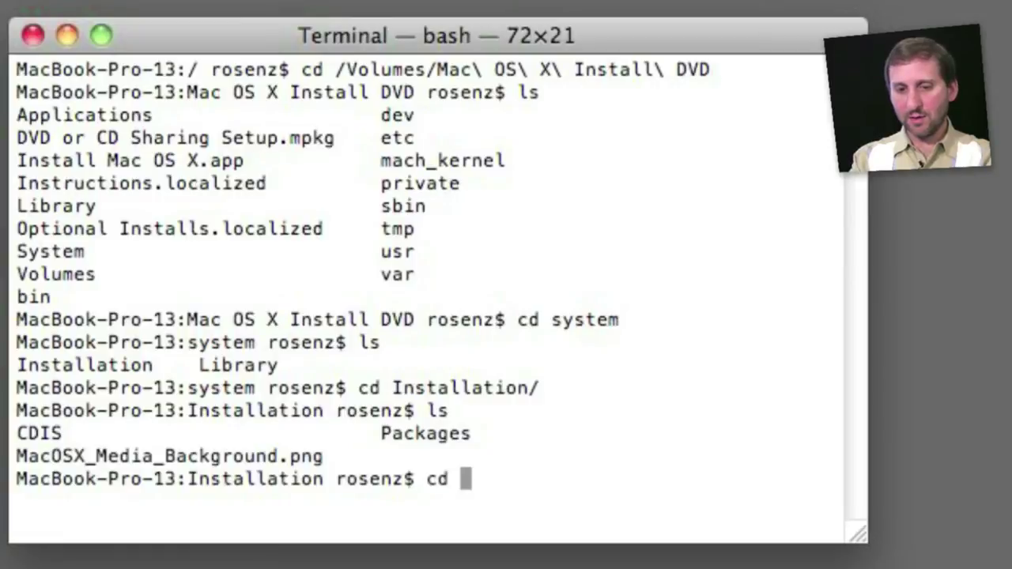
type("Packages")
key("Return")
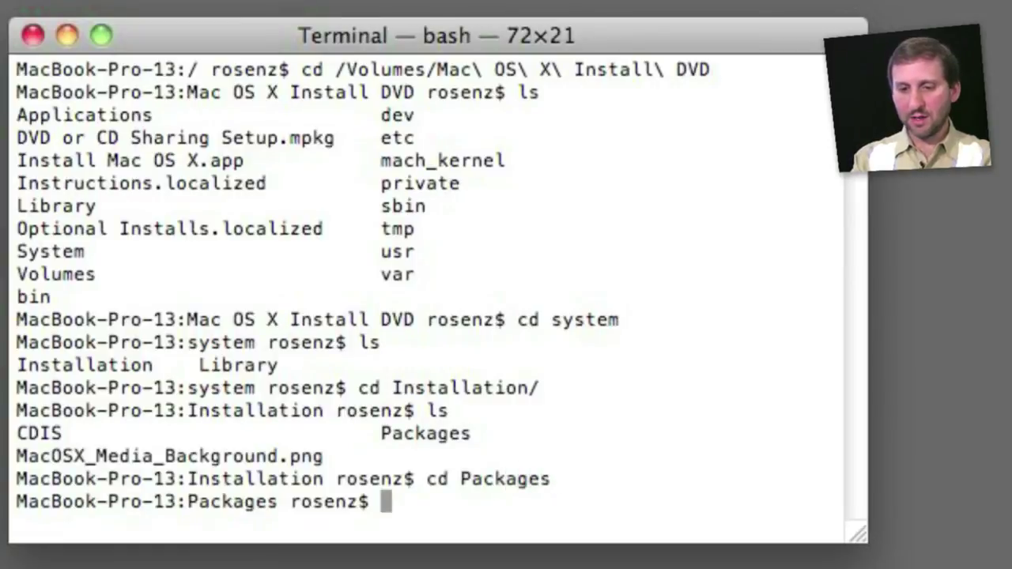
type("ls")
key("Return")
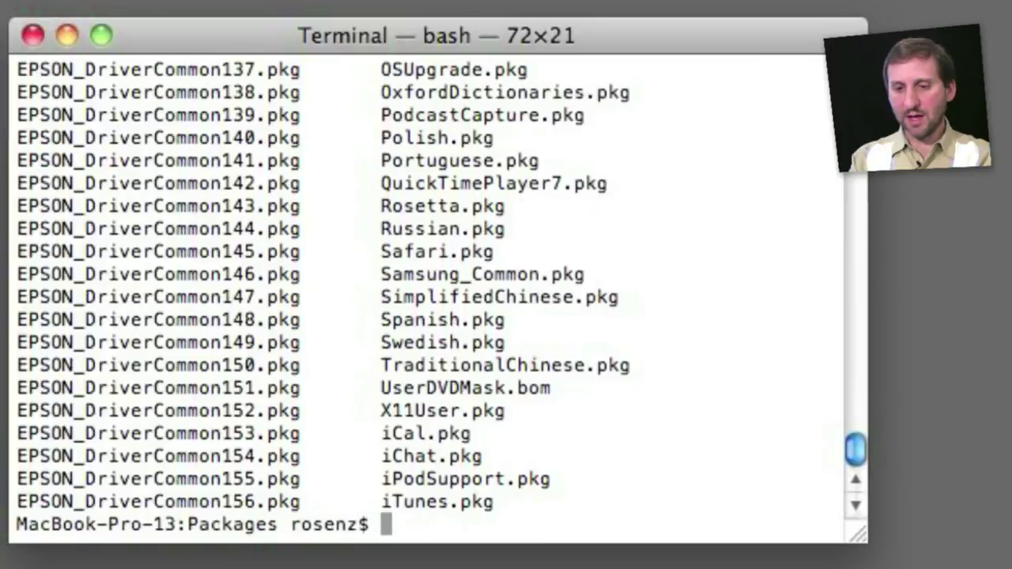
- Go back up one directory with cd .. and print the working directory path with pwd
type("c d")
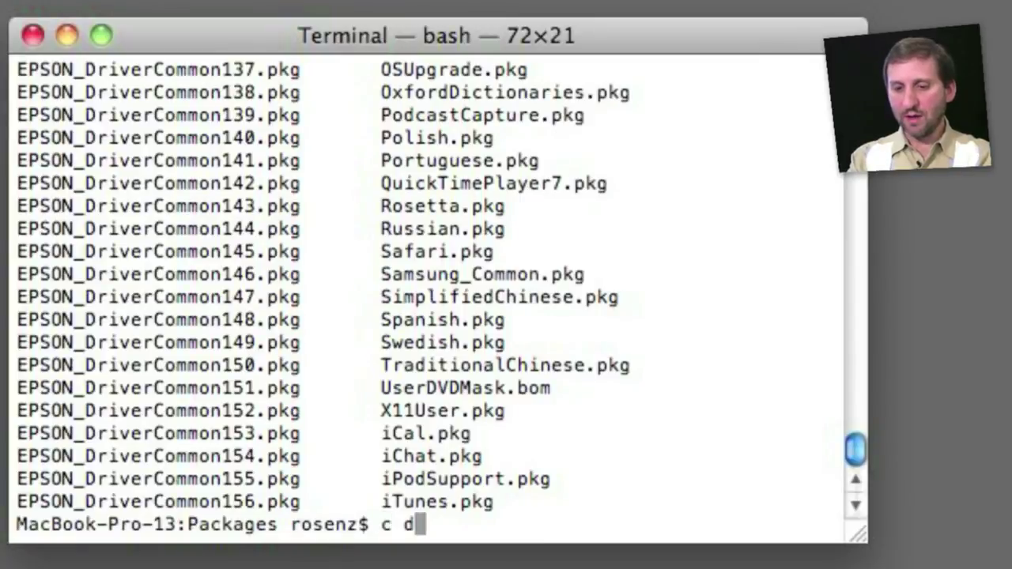
key("BackSpace")
key("BackSpace")
type("d ..")
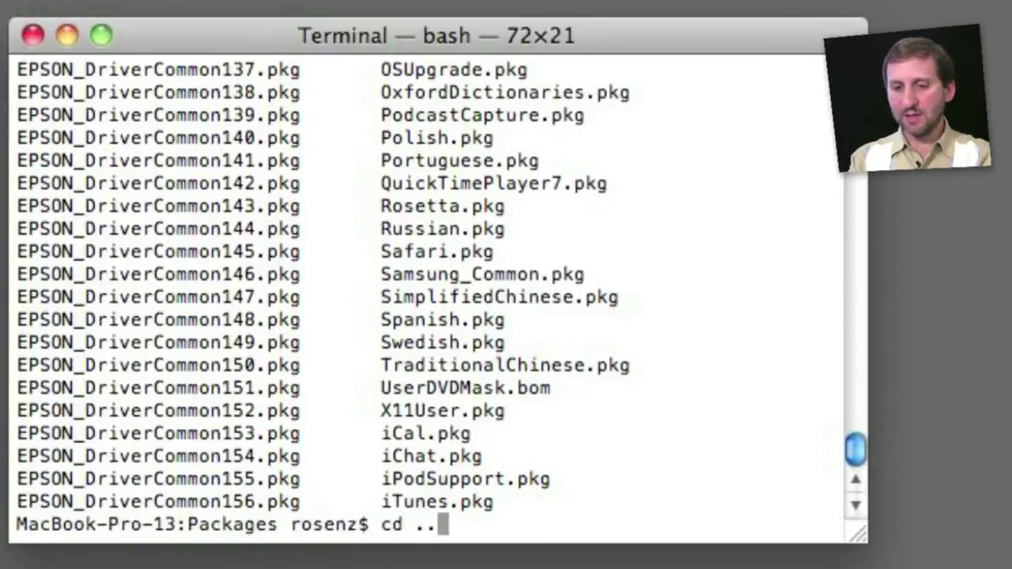
key("Return")
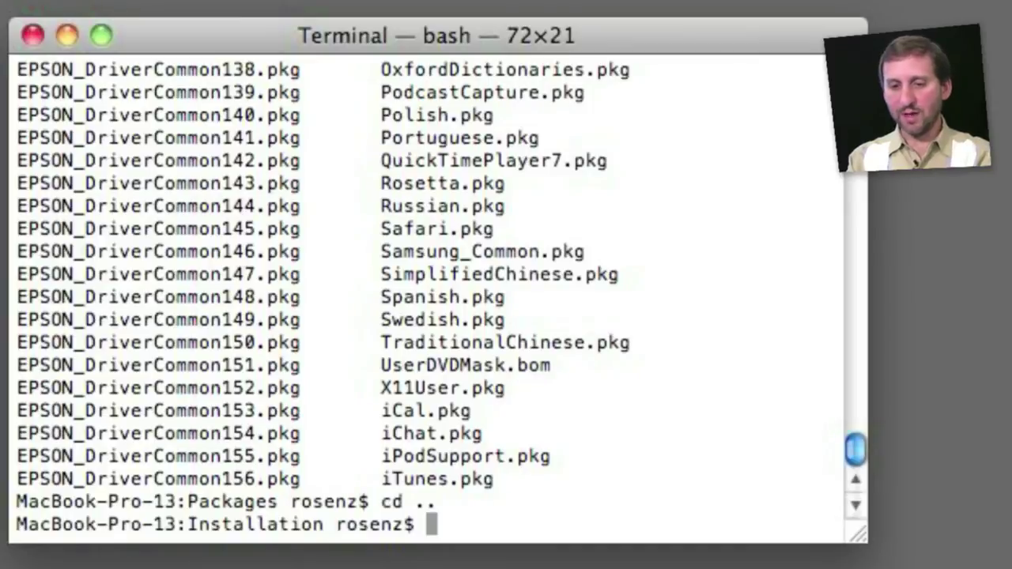
type("pwd")
key("Return")
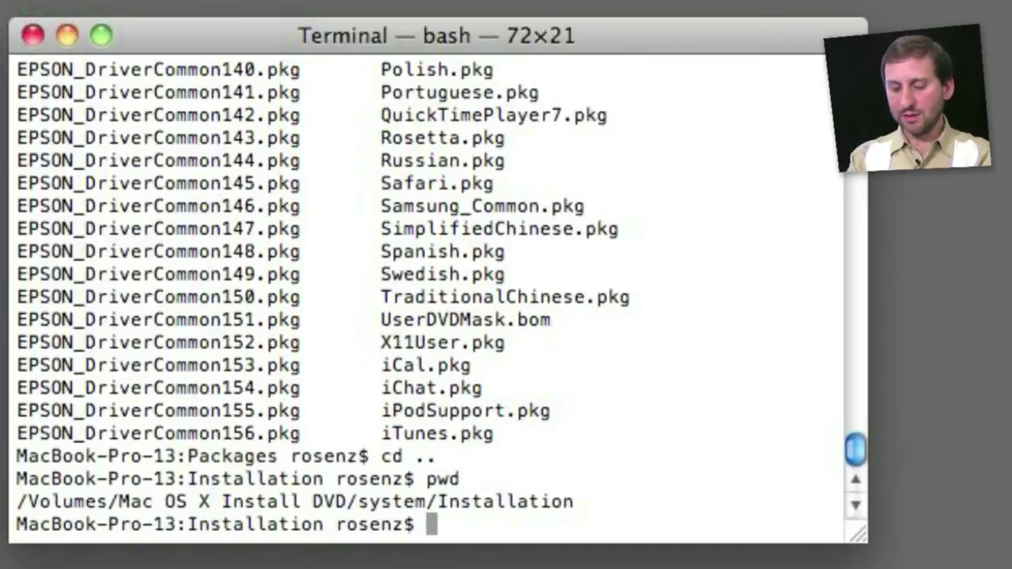
- Open the Packages folder in Finder with the command open Packages and select Essentials.pkg in it
type("open ")
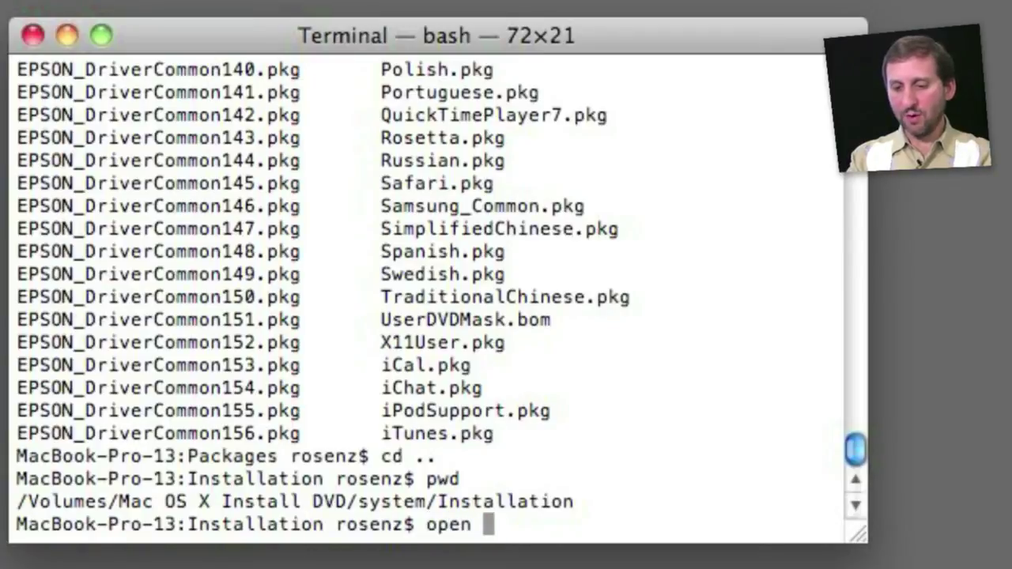
type("Packages")
key("Return")
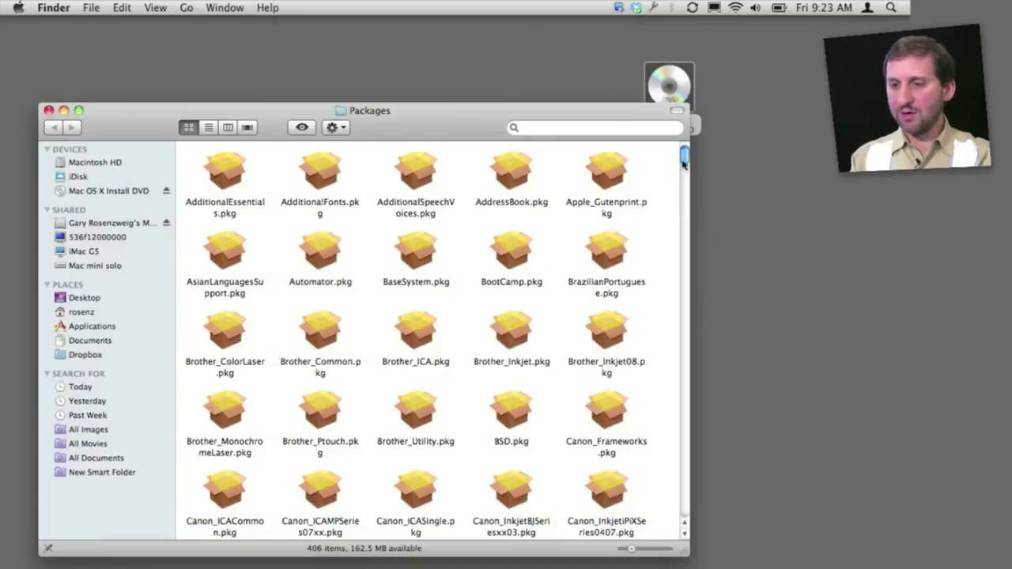
left_click_drag(685, 162, 700, 447)
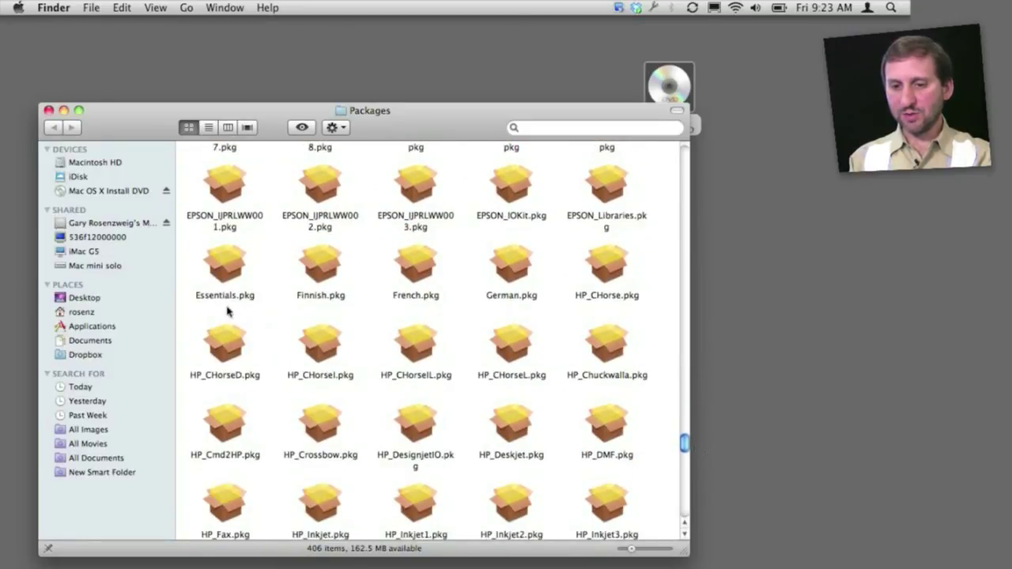
left_click(236, 255)
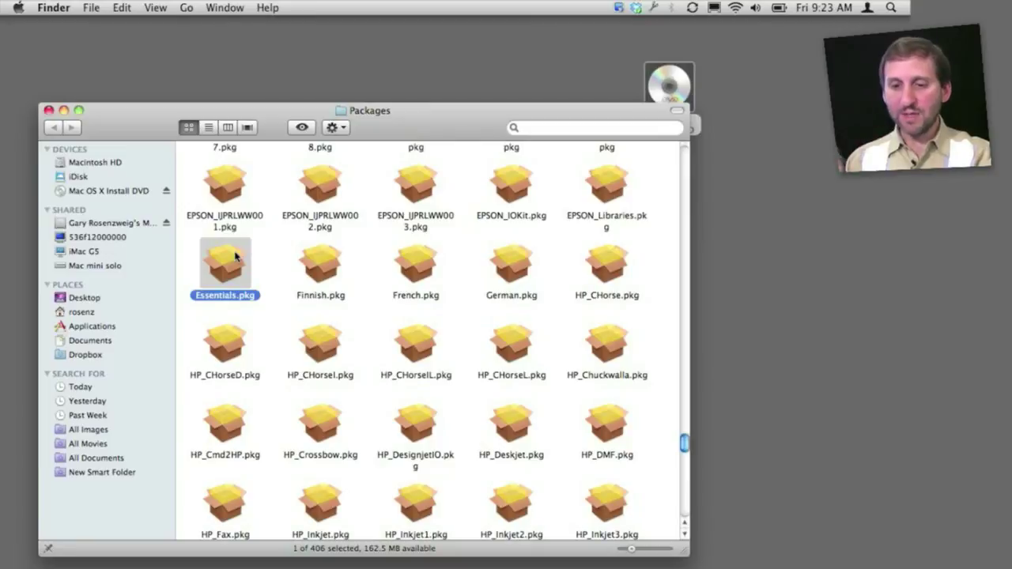